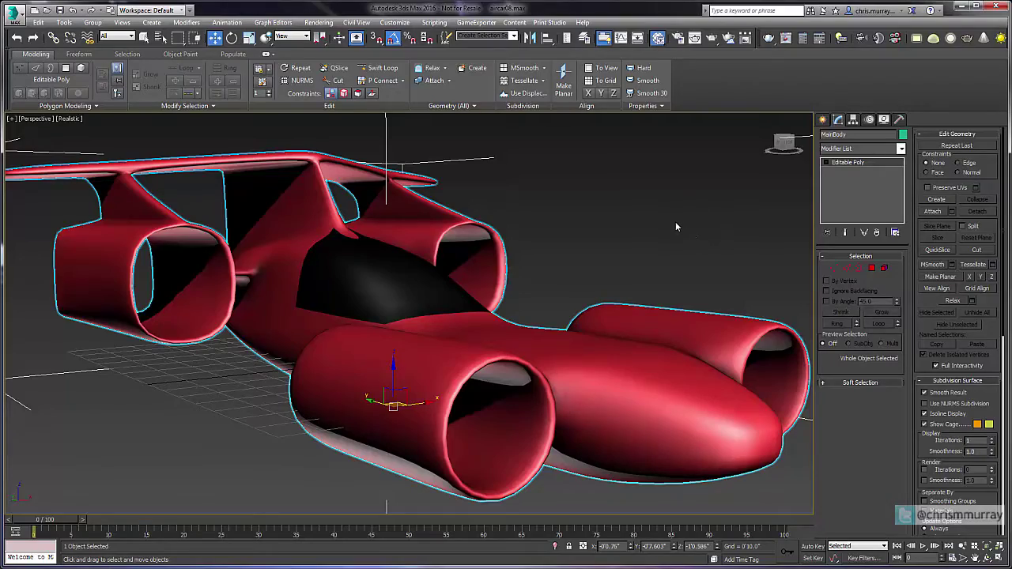
- Display edged faces on the aircar body and bring the front engine pod into close view
middle_click_drag(673, 227, 528, 235, "alt")
key("F4")
scroll(529, 235, "up", 5)
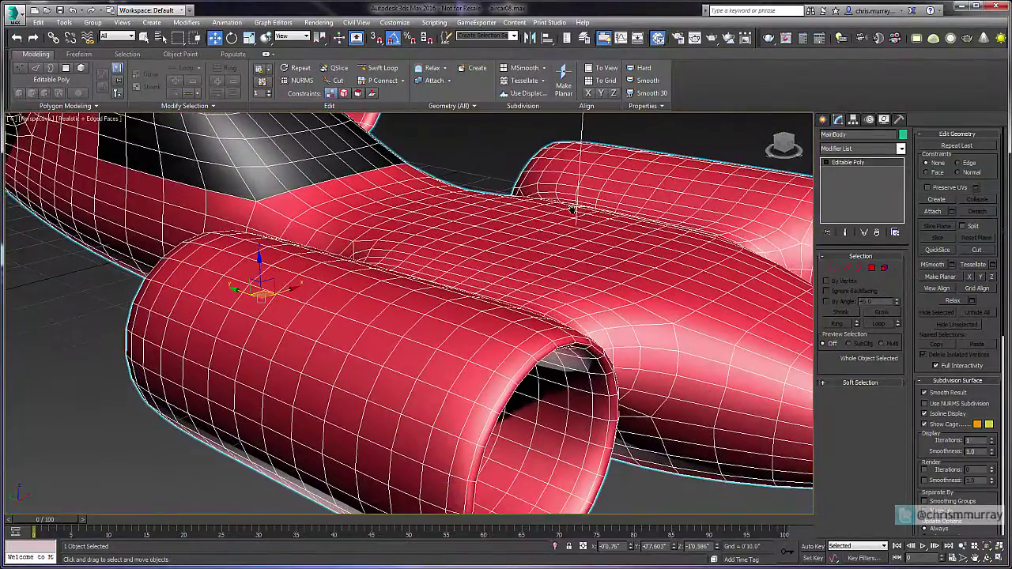
scroll(436, 283, "down", 5)
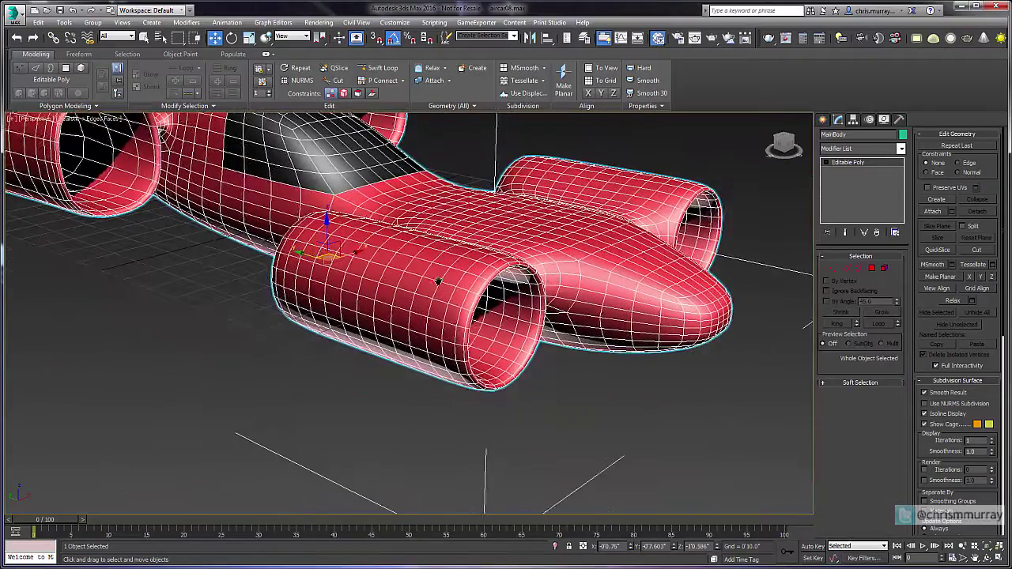
middle_click_drag(436, 283, 456, 278, "alt")
scroll(426, 286, "up", 4)
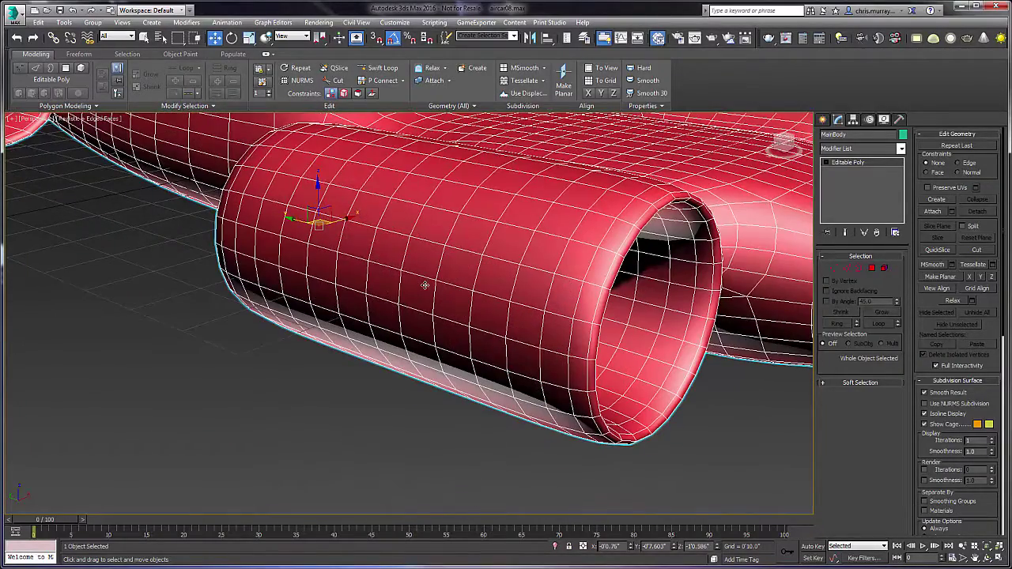
- Select a horizontal row of nine polygons along the outer side of the front engine pod at polygon level
left_click(872, 270)
left_click(449, 306)
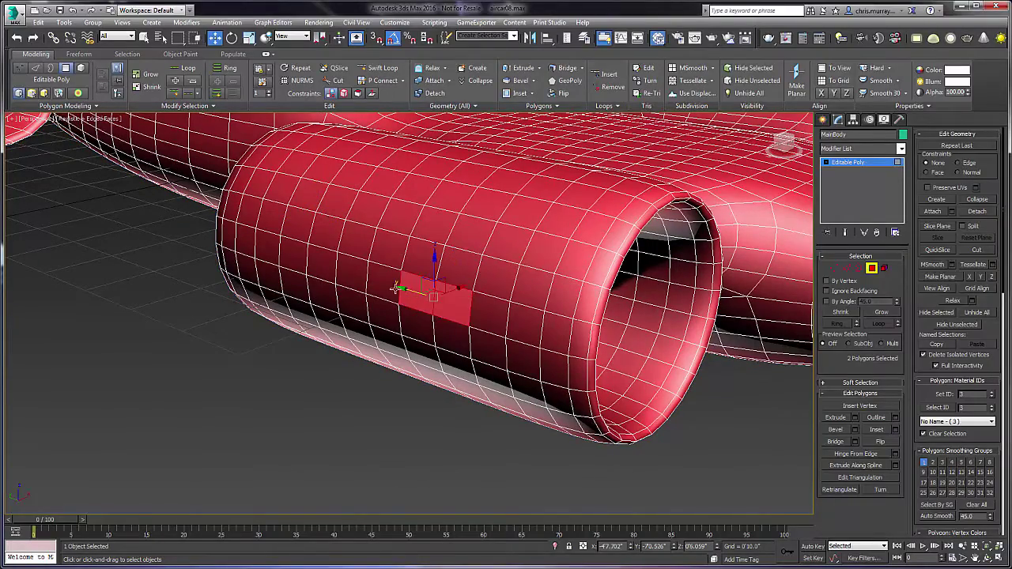
middle_click_drag(383, 284, 484, 299, "alt")
left_click(510, 294, "ctrl")
left_click(546, 291, "ctrl")
left_click(267, 277, "ctrl")
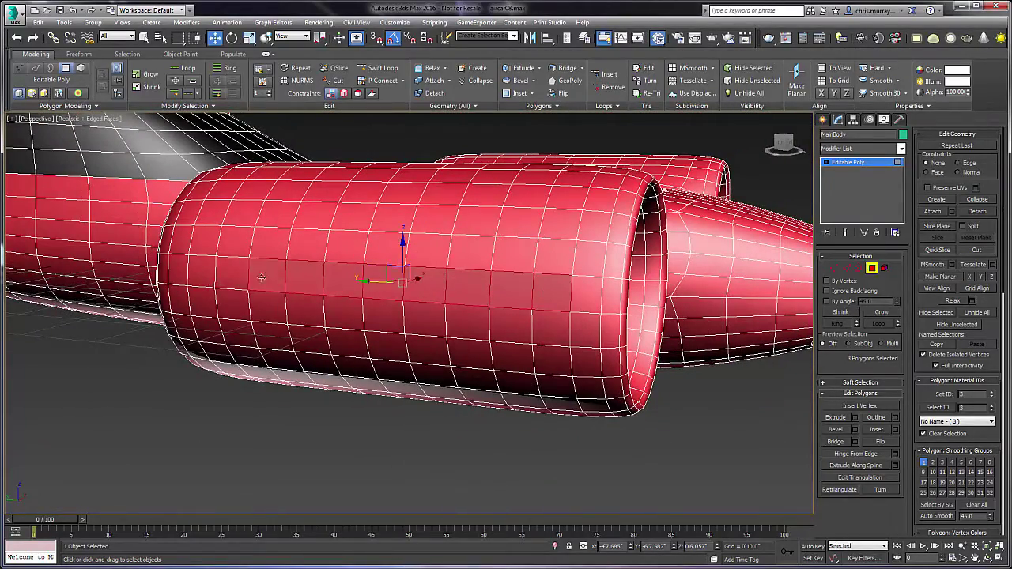
left_click(234, 275, "ctrl")
- Add the nine polygons directly beneath that row on the engine pod to the selection
left_click(235, 305, "ctrl")
left_click(269, 307, "ctrl")
left_click(308, 305, "ctrl")
key("ctrl+z")
key("ctrl+z")
left_click(312, 309, "ctrl")
left_click(346, 313, "ctrl")
left_click(385, 316, "ctrl")
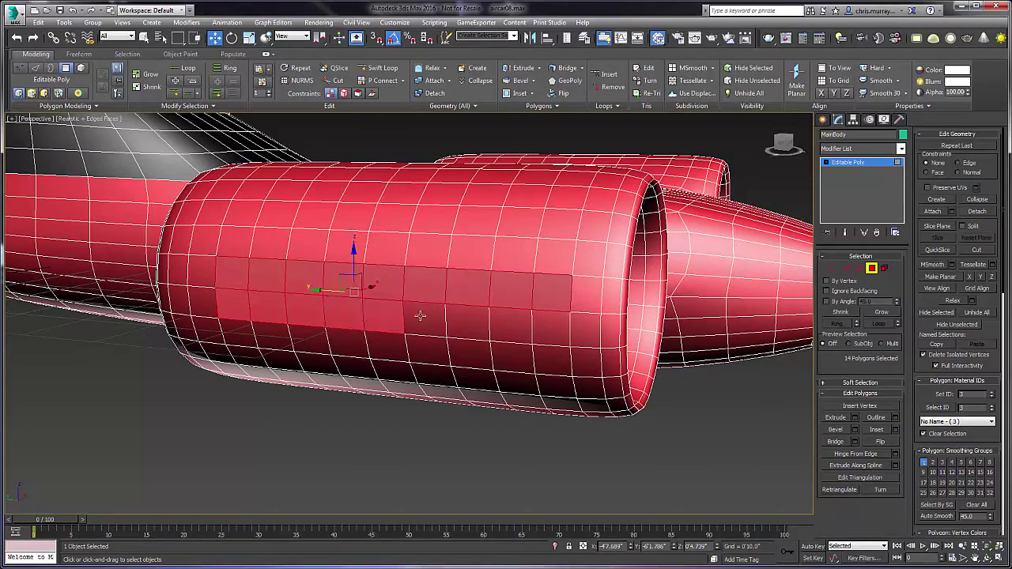
left_click(426, 318, "ctrl")
left_click(470, 321, "ctrl")
left_click(515, 318, "ctrl")
left_click(547, 321, "ctrl")
- Extrude the two selected rows of polygons outward from the engine pod's side as a long block
middle_click_drag(510, 316, 380, 315, "alt")
scroll(422, 298, "down", 4)
right_click(378, 315)
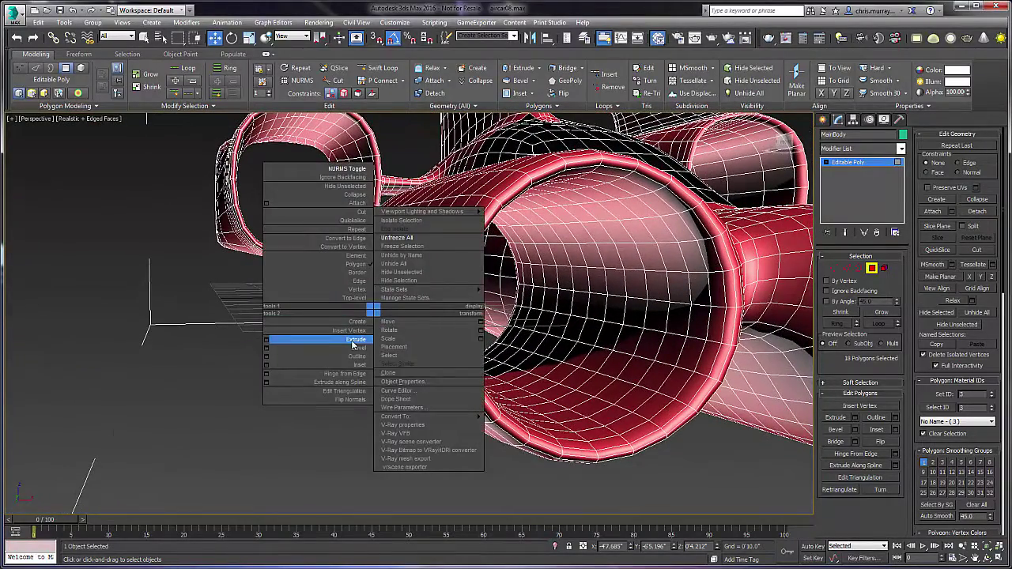
left_click(353, 340)
left_click_drag(392, 310, 407, 282)
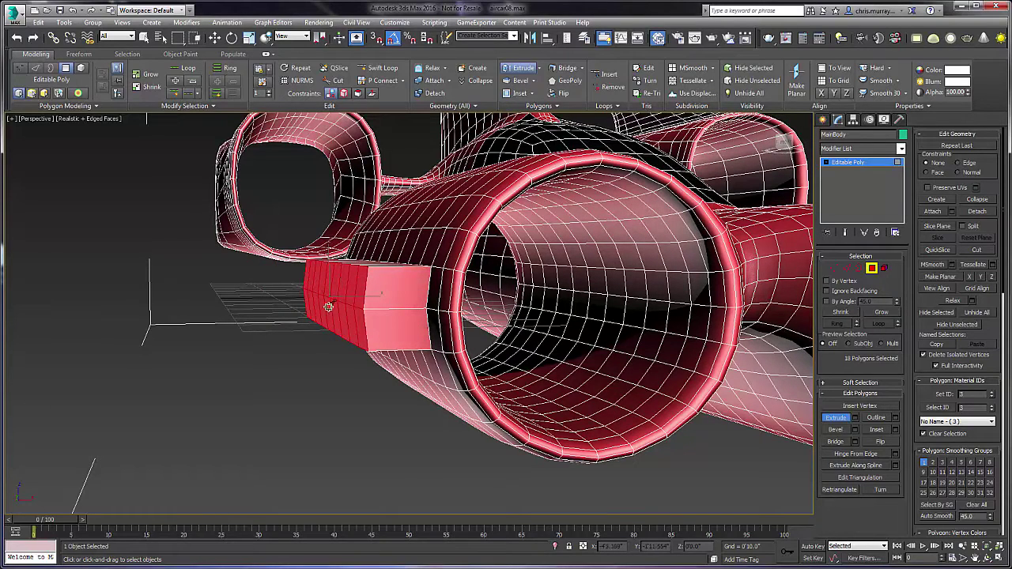
key("ctrl+z")
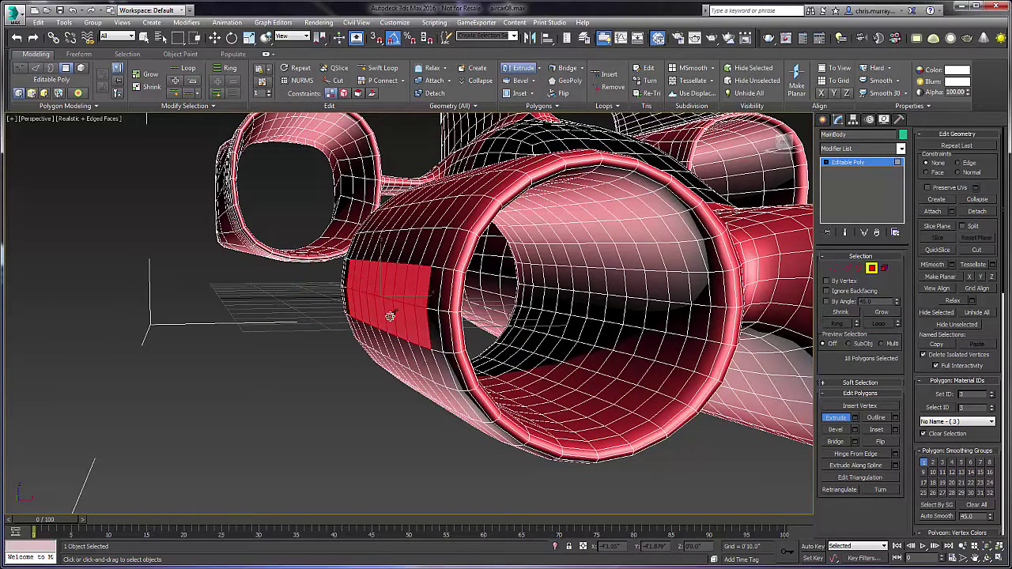
left_click_drag(395, 318, 405, 286)
mouse_move(389, 297)
middle_mouse_down("alt")
mouse_move(381, 308)
mouse_move(383, 298)
middle_mouse_up("alt")
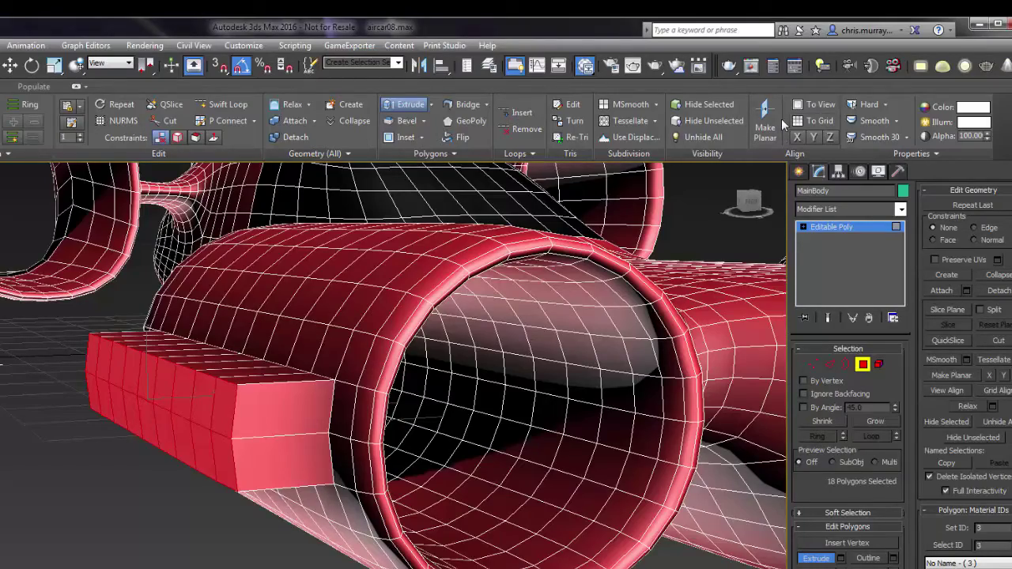
- Flatten the block's selected outer polygons with Make Planar and inspect them from several angles
middle_click_drag(467, 335, 496, 338, "alt")
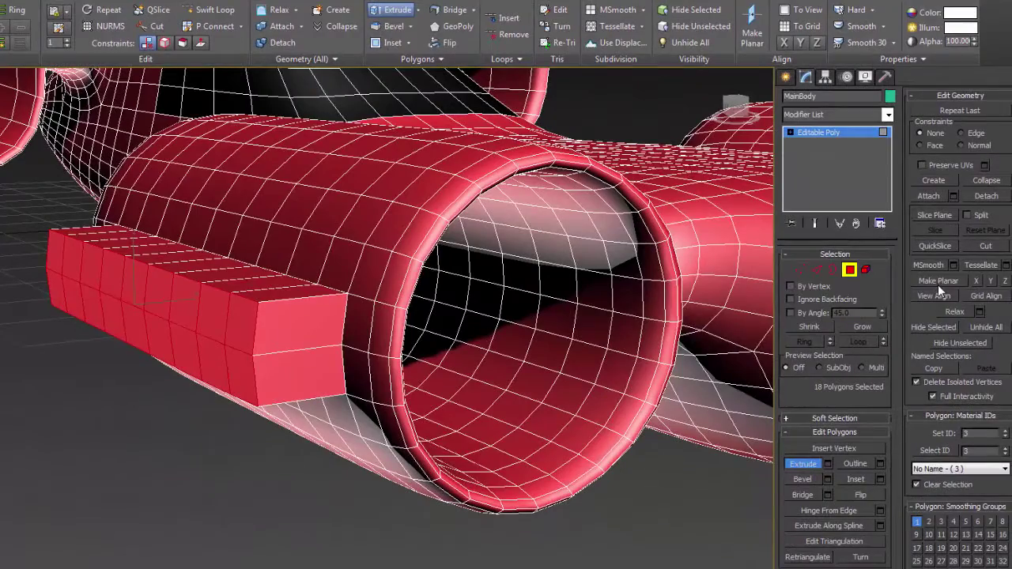
left_click(938, 281)
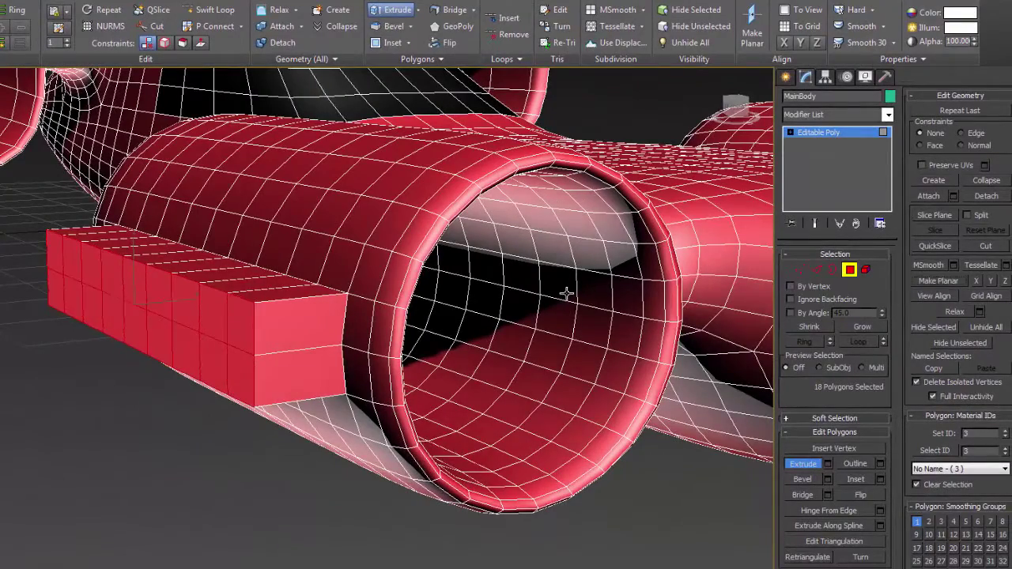
middle_click_drag(544, 281, 342, 284, "alt")
scroll(375, 293, "up", 5)
scroll(371, 277, "down", 5)
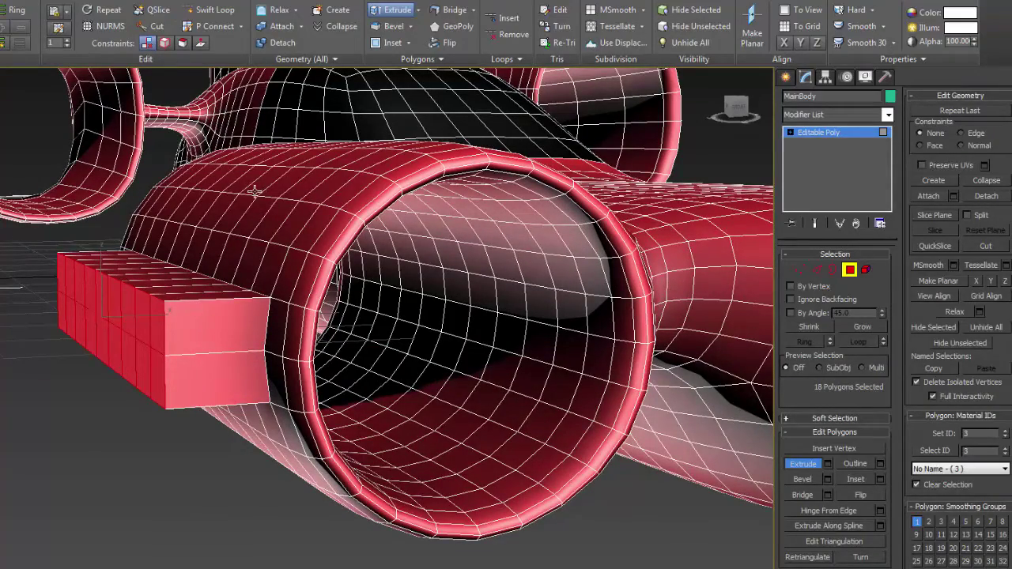
middle_click_drag(222, 289, 157, 329, "alt")
middle_click_drag(32, 323, 173, 293, "alt")
scroll(192, 273, "up", 5)
scroll(175, 290, "down", 5)
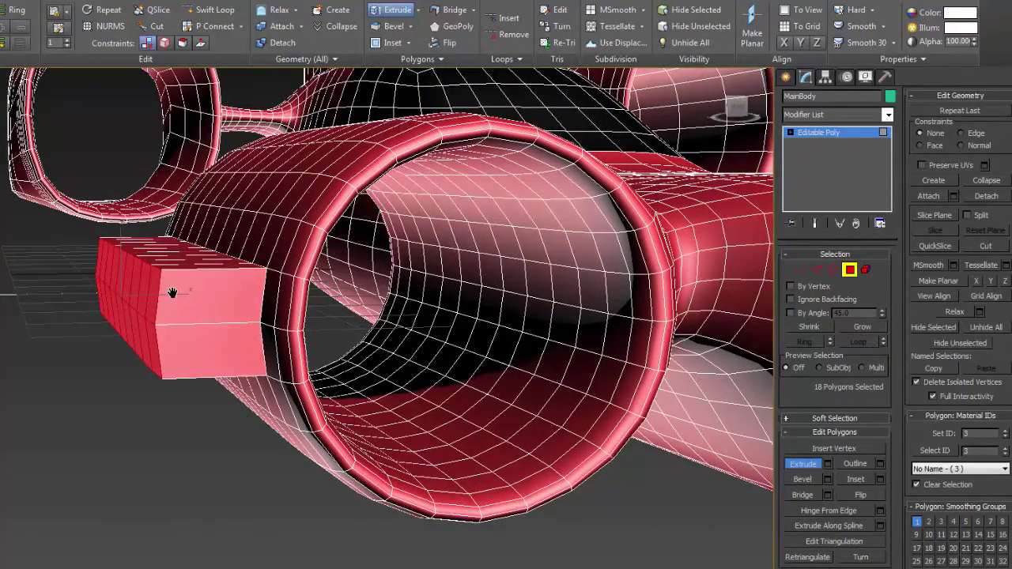
scroll(190, 291, "up", 3)
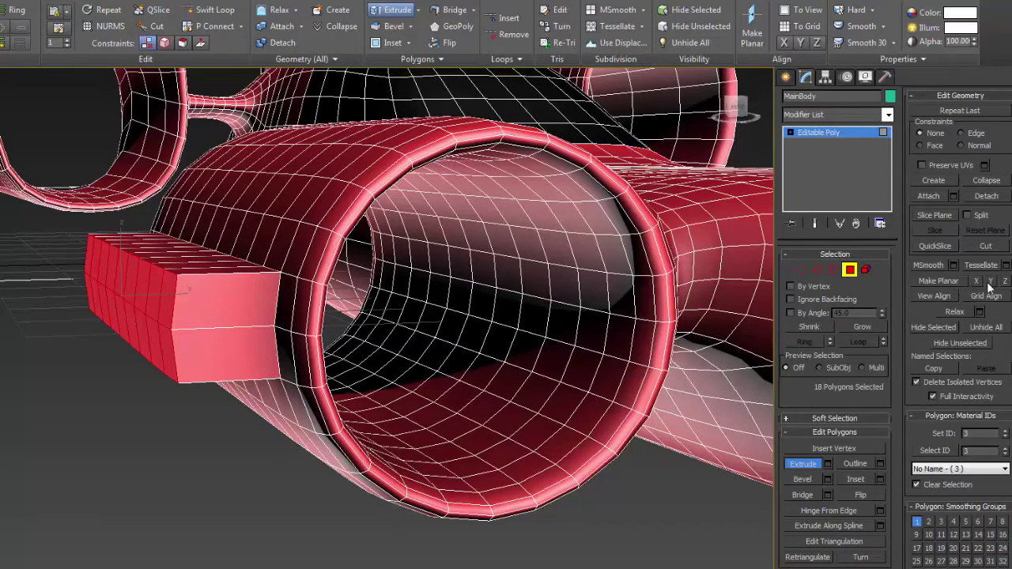
- Make the block's outer polygons planar along the X axis
left_click(977, 282)
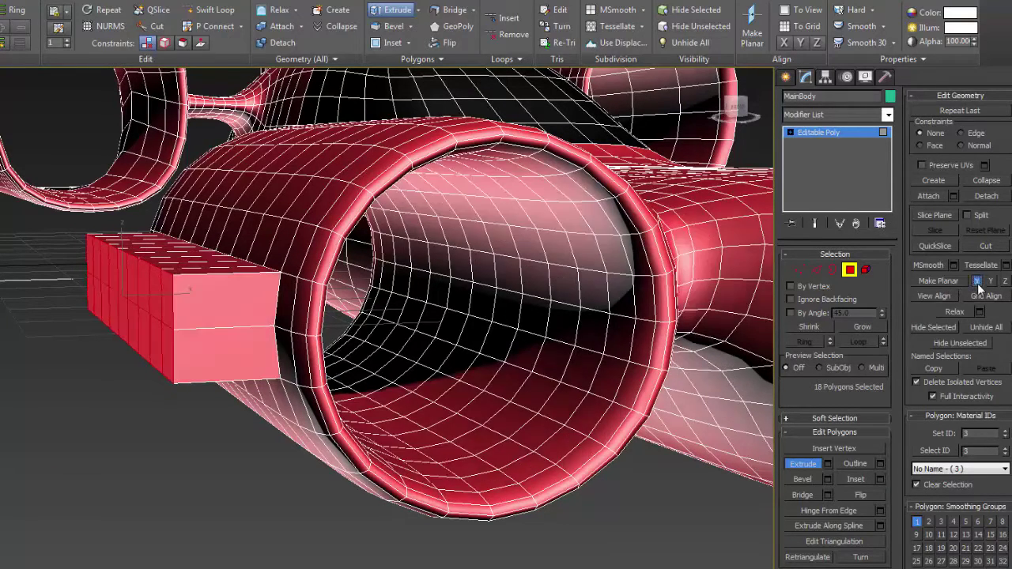
middle_click_drag(514, 293, 542, 305, "alt")
middle_click_drag(190, 303, 213, 309, "alt")
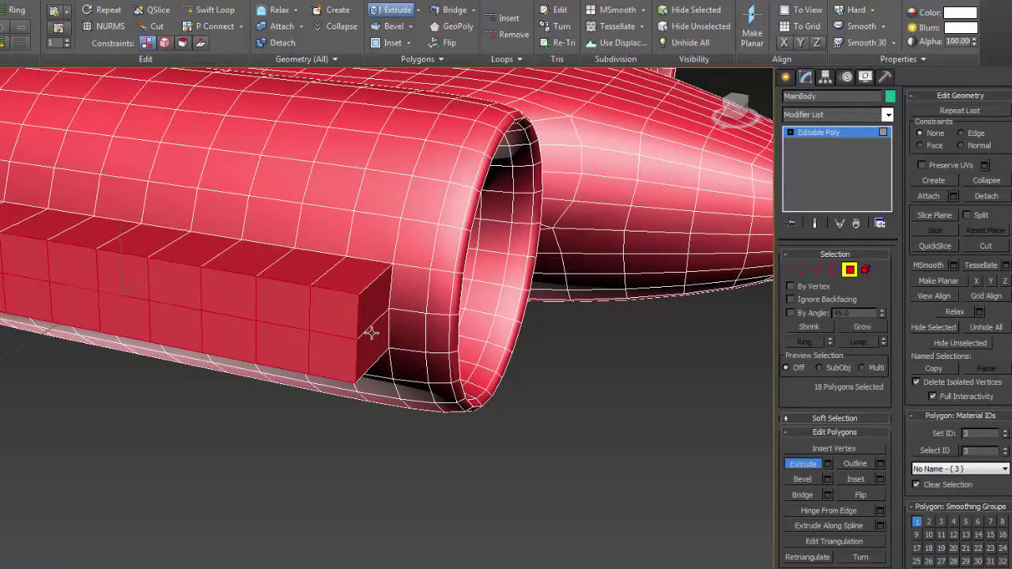
middle_click_drag(455, 297, 361, 334, "alt")
- Try making the block's outer polygons planar along the Y axis, and undo it
left_click(992, 282)
middle_click_drag(177, 285, 343, 332)
scroll(343, 333, "up", 4)
middle_click_drag(253, 336, 310, 312)
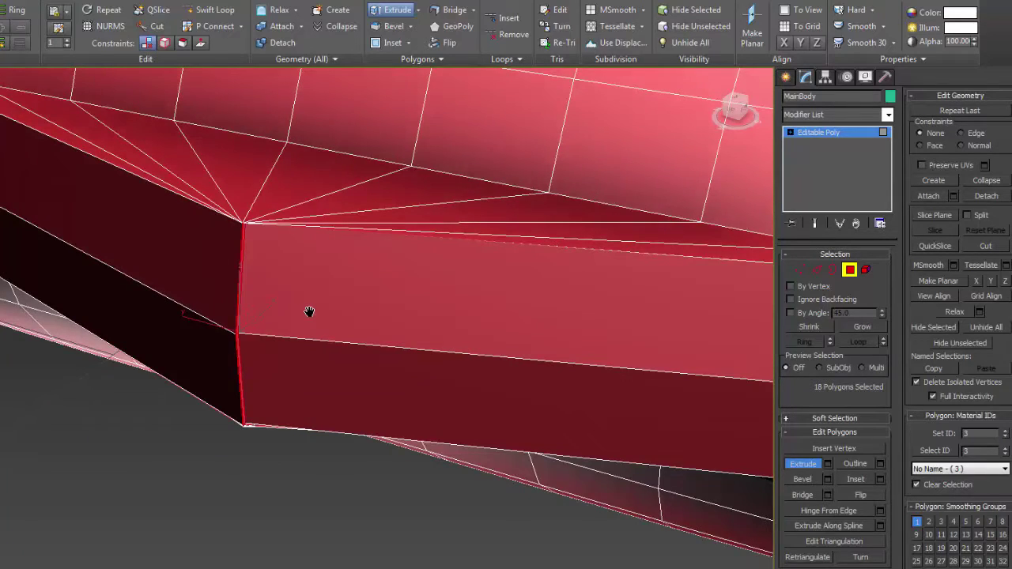
key("ctrl+z")
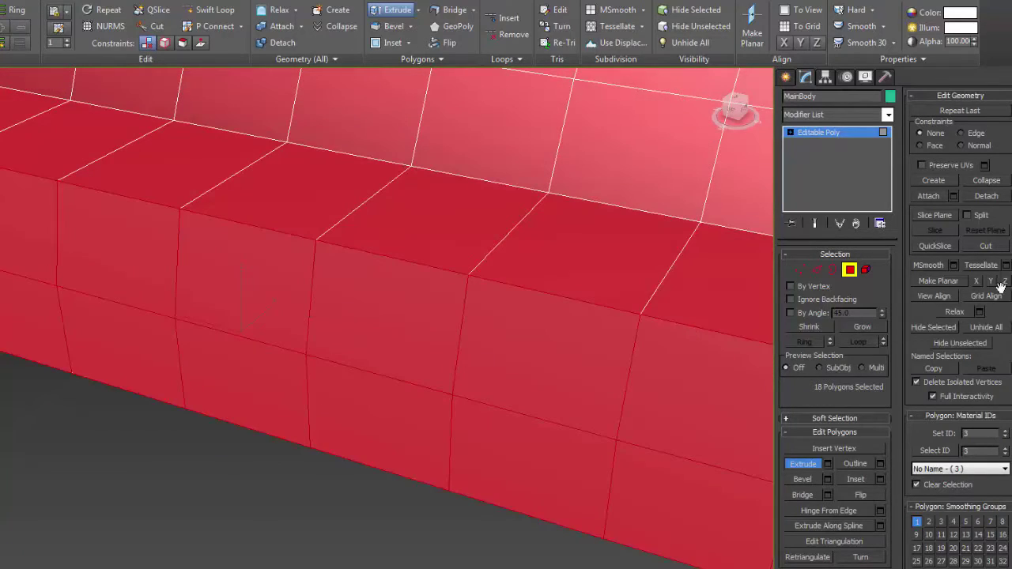
- Try making the block's outer polygons planar along the Z axis, and undo it
left_click(1007, 282)
scroll(475, 288, "down", 5)
middle_click_drag(475, 288, 325, 319, "alt")
key("w")
right_click(267, 283)
mouse_move(256, 283)
middle_mouse_down("alt")
mouse_move(264, 268)
mouse_move(335, 261)
mouse_move(273, 278)
middle_mouse_up("alt")
scroll(265, 265, "up", 3)
key("ctrl+z")
- Try aligning the block's outer polygons to the current viewing plane with View Align
middle_click_drag(237, 248, 487, 295, "alt")
scroll(332, 238, "up", 4)
scroll(306, 219, "down", 4)
scroll(369, 249, "down", 3)
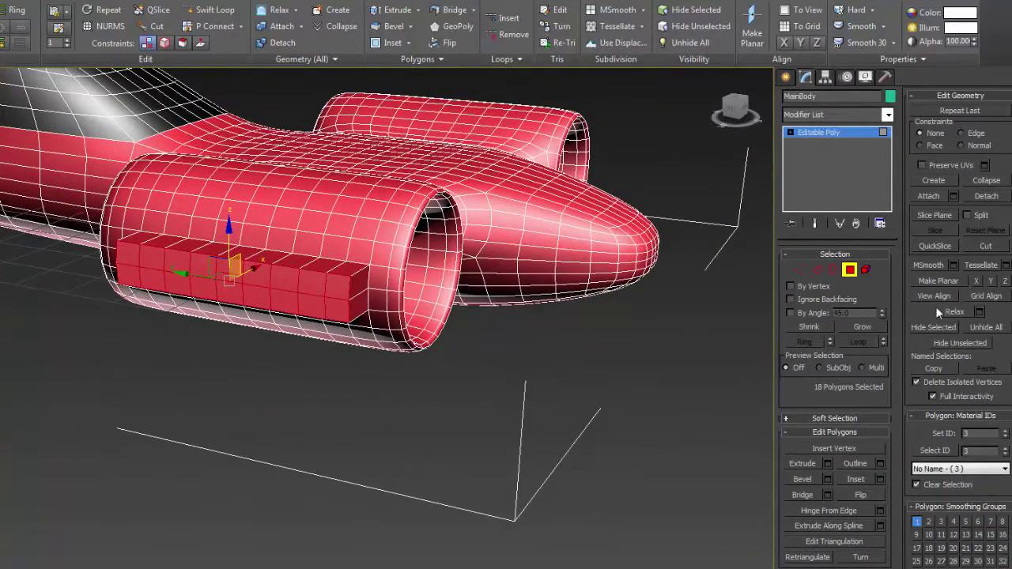
middle_click_drag(513, 300, 568, 283, "alt")
scroll(617, 287, "up", 4)
middle_click_drag(567, 283, 699, 283)
middle_click_drag(525, 291, 563, 283, "alt")
scroll(524, 283, "up", 4)
scroll(525, 282, "down", 4)
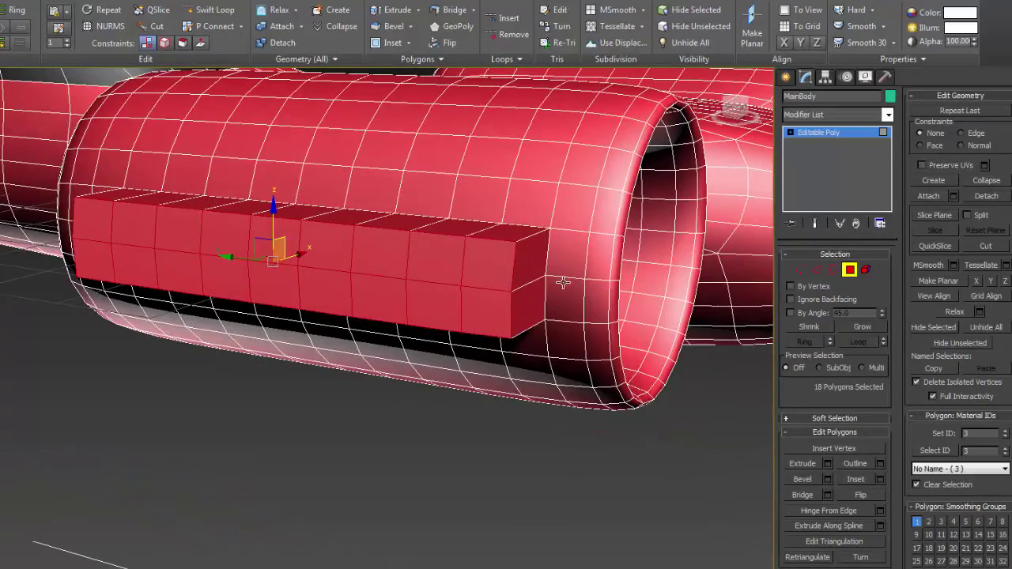
left_click(935, 297)
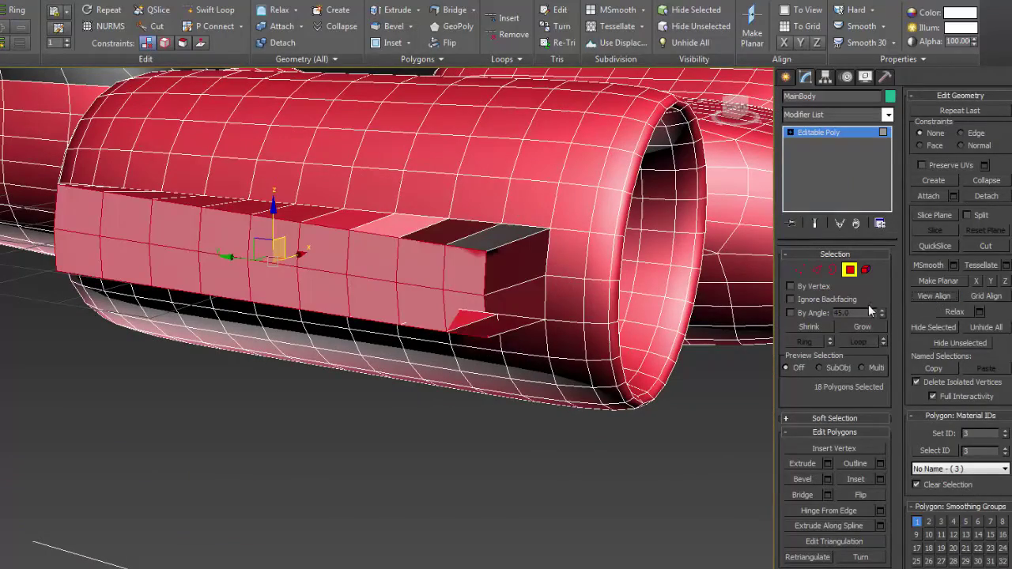
middle_click_drag(536, 248, 593, 236, "alt")
middle_click_drag(534, 237, 459, 250, "alt")
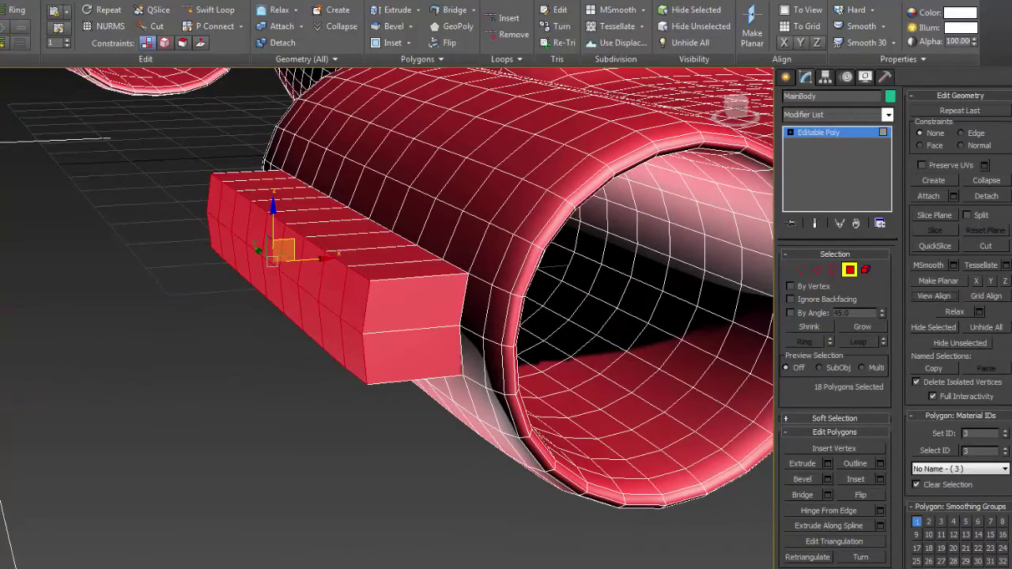
- Try aligning the block's outer polygons to the active grid with Grid Align, and undo it
left_click(995, 300)
mouse_move(581, 327)
middle_mouse_down("alt")
mouse_move(599, 314)
mouse_move(473, 277)
mouse_move(454, 253)
mouse_move(492, 294)
mouse_move(467, 244)
mouse_move(510, 255)
mouse_move(380, 269)
mouse_move(410, 243)
mouse_move(406, 219)
middle_mouse_up("alt")
key("ctrl+z")
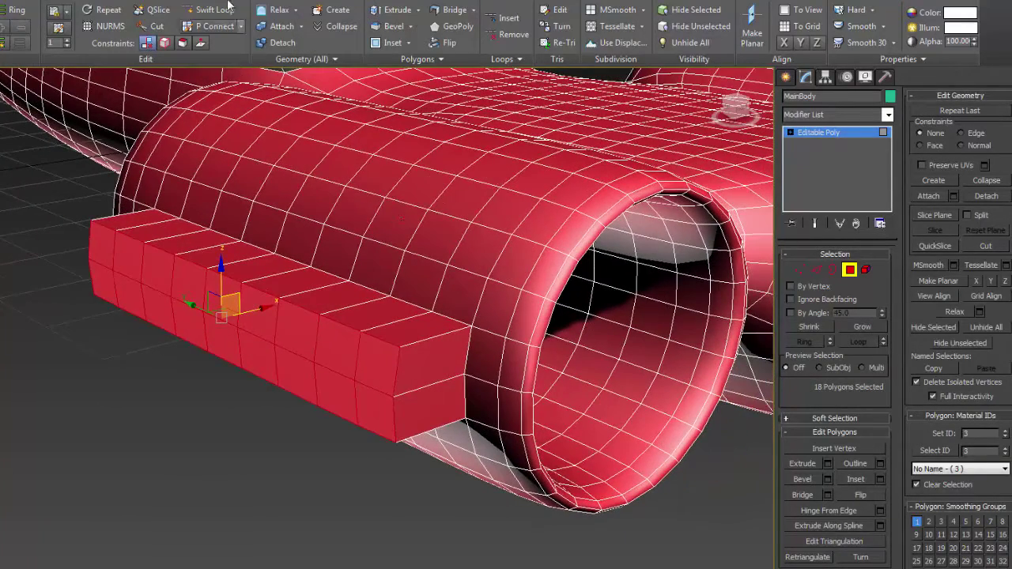
- Turn on snapping and review the Home Grid and User Grids pages of the Grid and Snap Settings
left_click(206, 1)
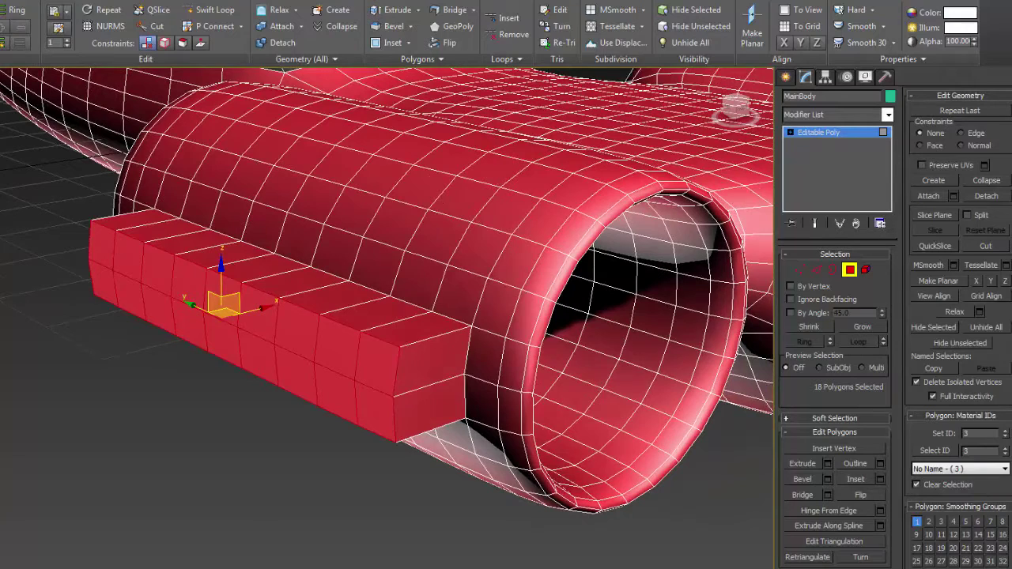
right_click(206, 1)
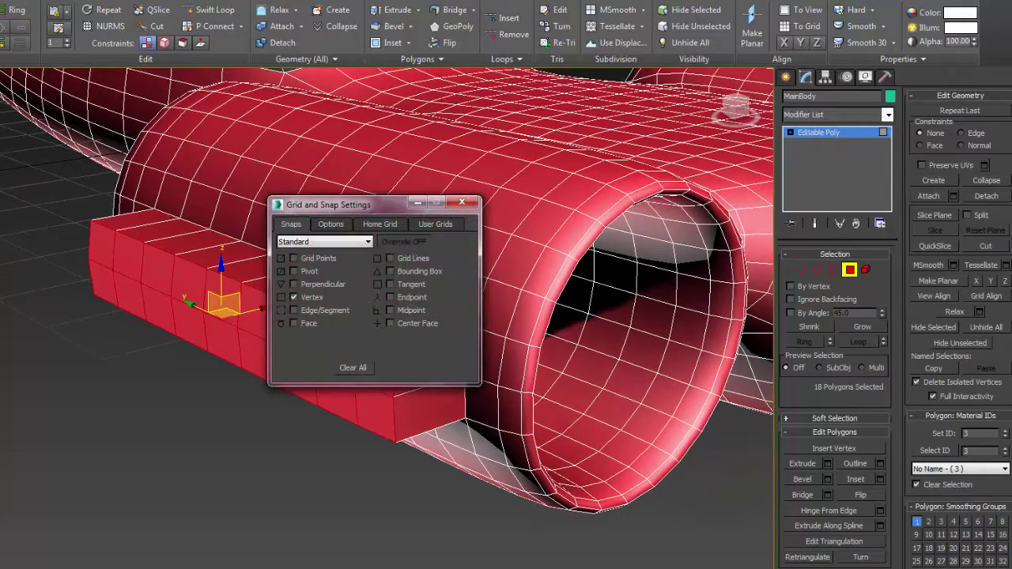
left_click(371, 224)
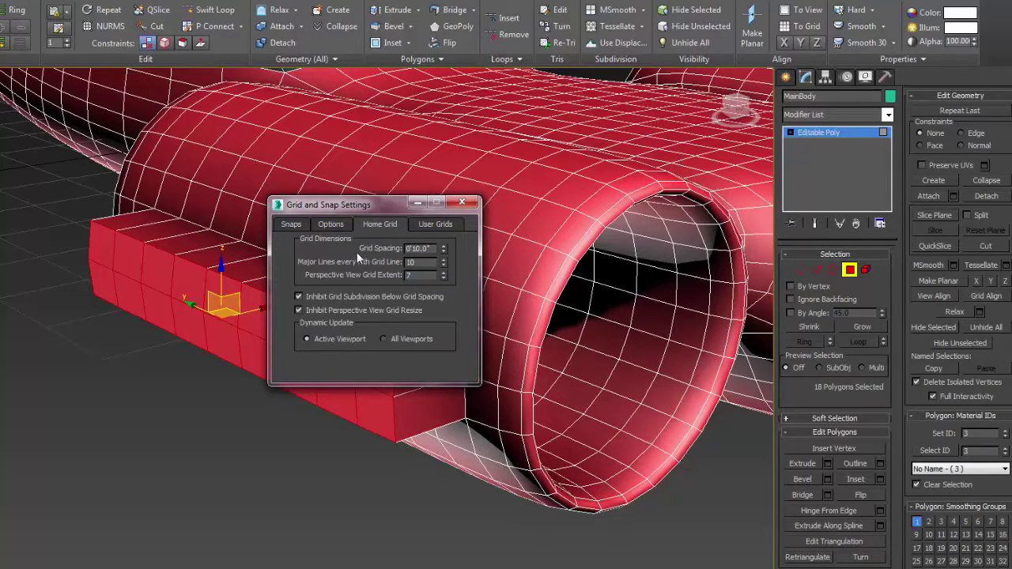
left_click(431, 225)
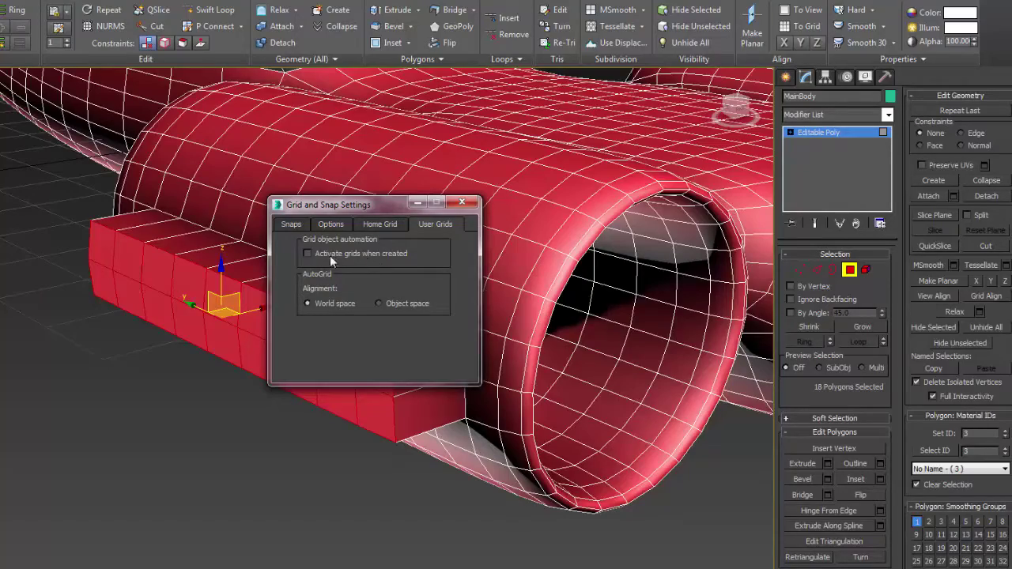
left_click(467, 204)
- Undo the block extrusion on the side of the engine pod
middle_click_drag(419, 268, 342, 251, "alt")
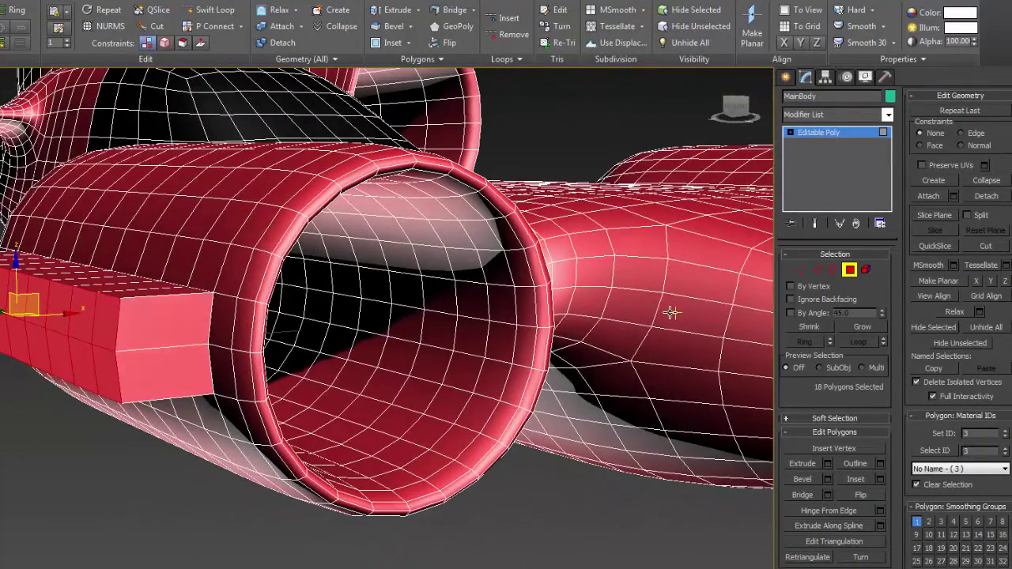
middle_click_drag(517, 284, 525, 291, "alt")
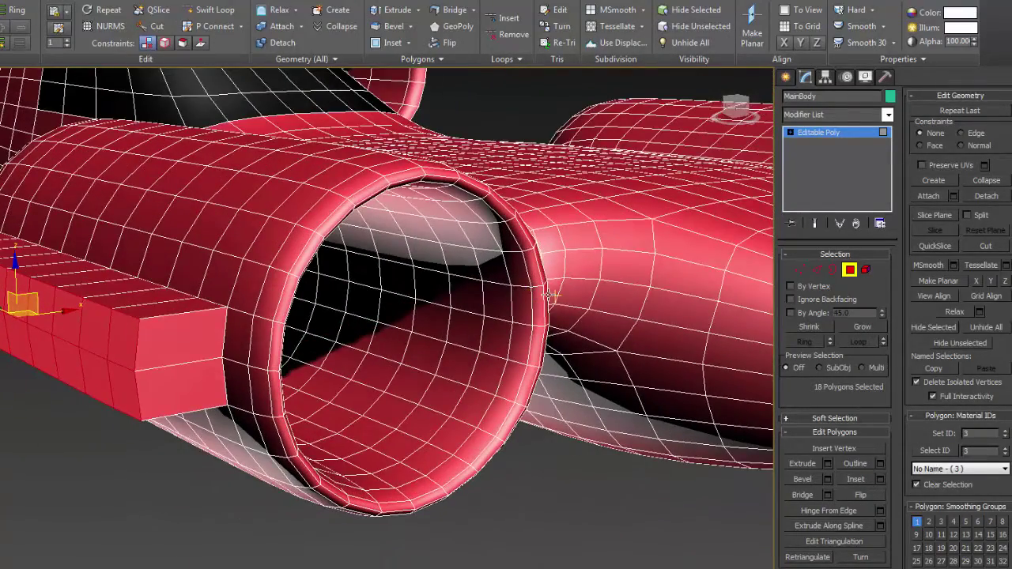
middle_click_drag(460, 298, 469, 307, "alt")
key("ctrl+z")
- Leave polygon editing on the aircar body and hide the edged faces
middle_click_drag(568, 293, 664, 333, "alt")
scroll(545, 293, "down", 5)
left_click(850, 272)
middle_click_drag(719, 283, 565, 290)
key("F4")
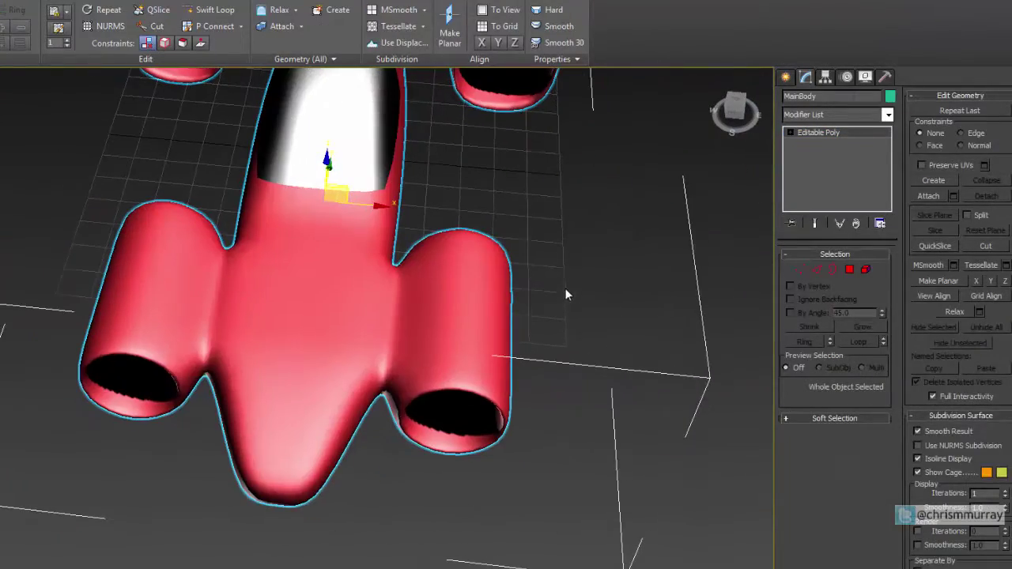
- Select all polygons of the opposite front engine pod, including the area where it blends into the body
left_click(850, 270)
left_click_drag(601, 212, 492, 348)
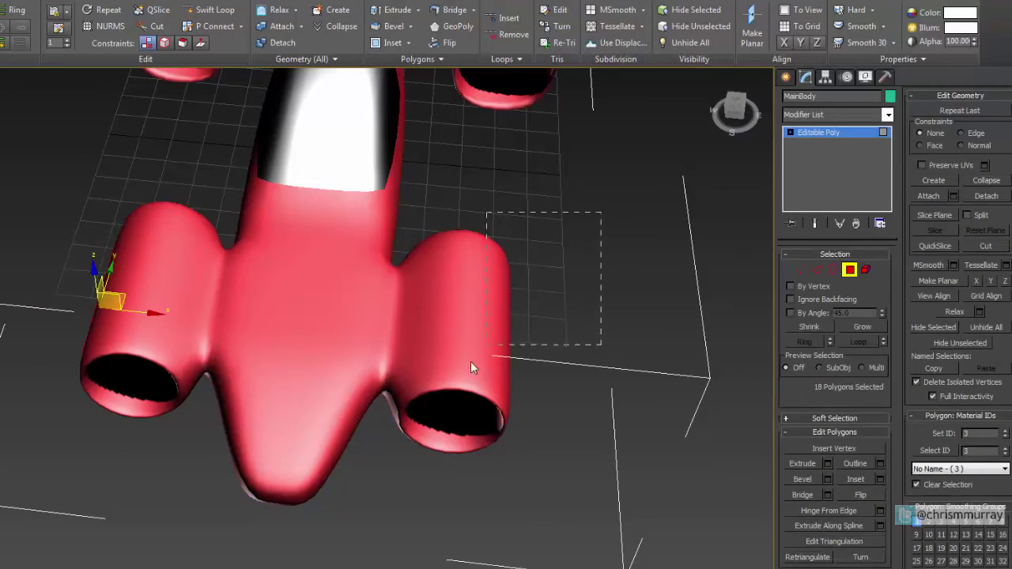
left_click_drag(420, 443, 427, 443)
middle_click_drag(427, 443, 448, 432, "alt")
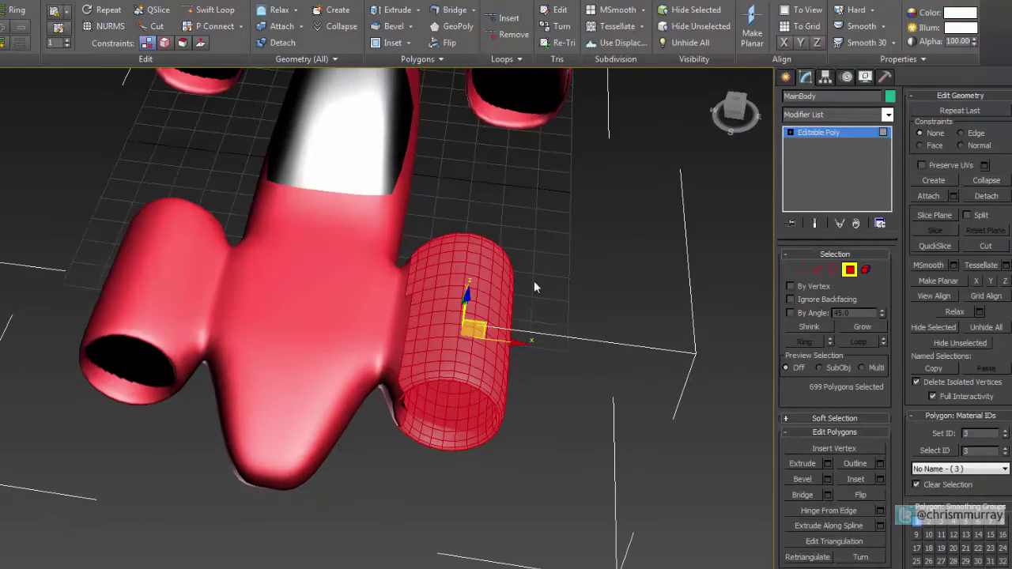
left_click_drag(411, 447, 370, 463)
middle_click_drag(462, 434, 525, 395, "alt")
middle_click_drag(514, 328, 470, 366)
scroll(441, 357, "up", 4)
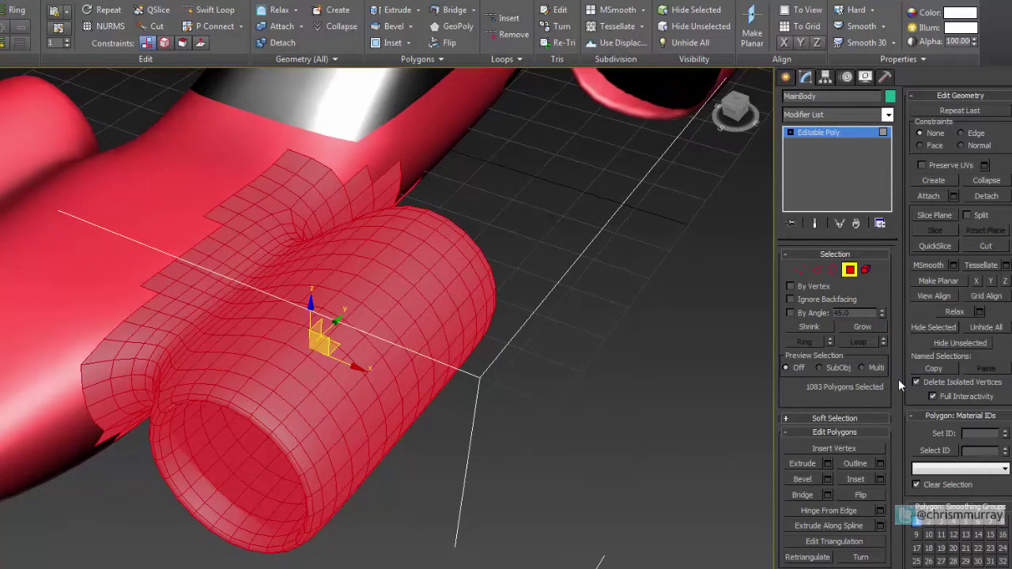
- Clear all smoothing groups from the selected engine pod polygons and deselect them
left_click_drag(1004, 489, 1004, 341)
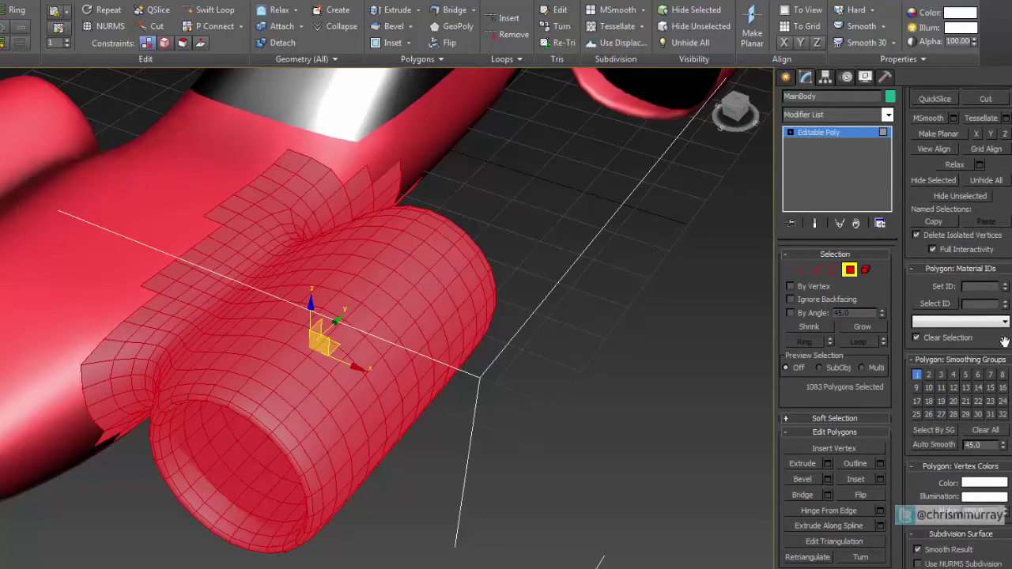
left_click(984, 430)
left_click(625, 397)
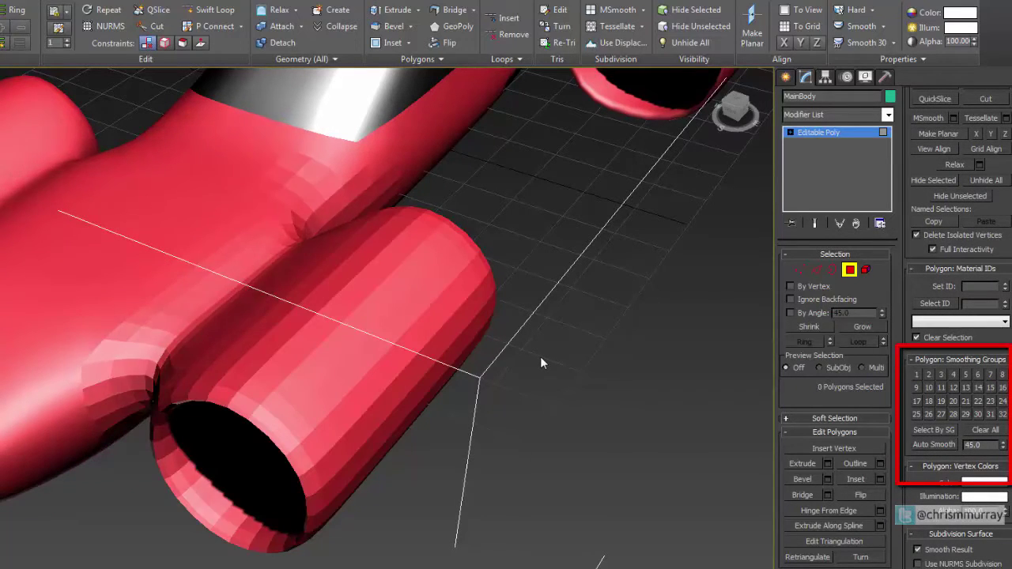
- Examine the shading of the edited engine pod and its junction with the body against the opposite pod
mouse_move(540, 356)
middle_mouse_down("alt")
mouse_move(534, 333)
mouse_move(606, 303)
middle_mouse_up("alt")
scroll(534, 333, "up", 4)
middle_click_drag(521, 326, 539, 310, "alt")
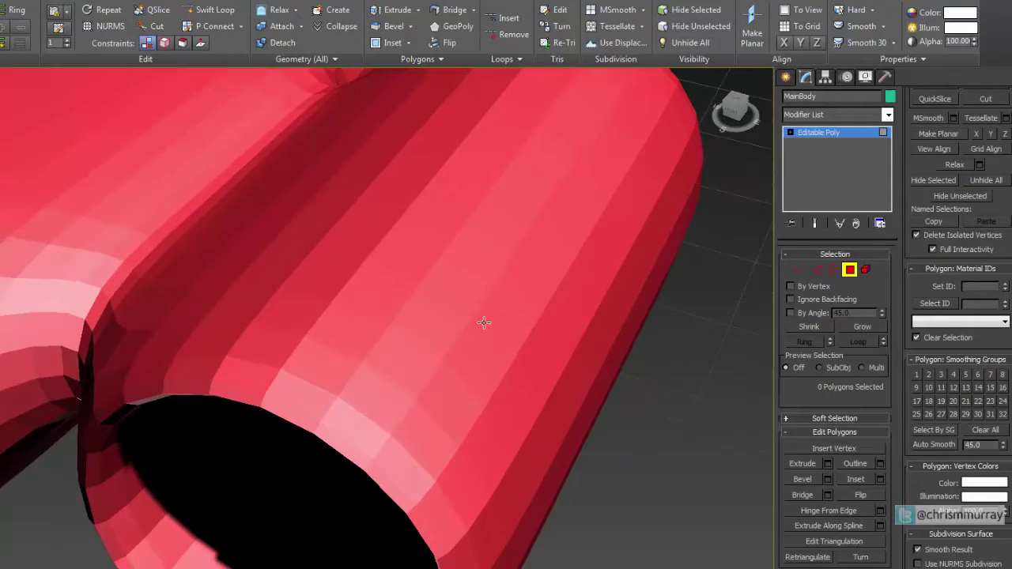
middle_click_drag(295, 361, 402, 381)
scroll(328, 345, "up", 4)
scroll(381, 360, "down", 4)
scroll(437, 358, "down", 4)
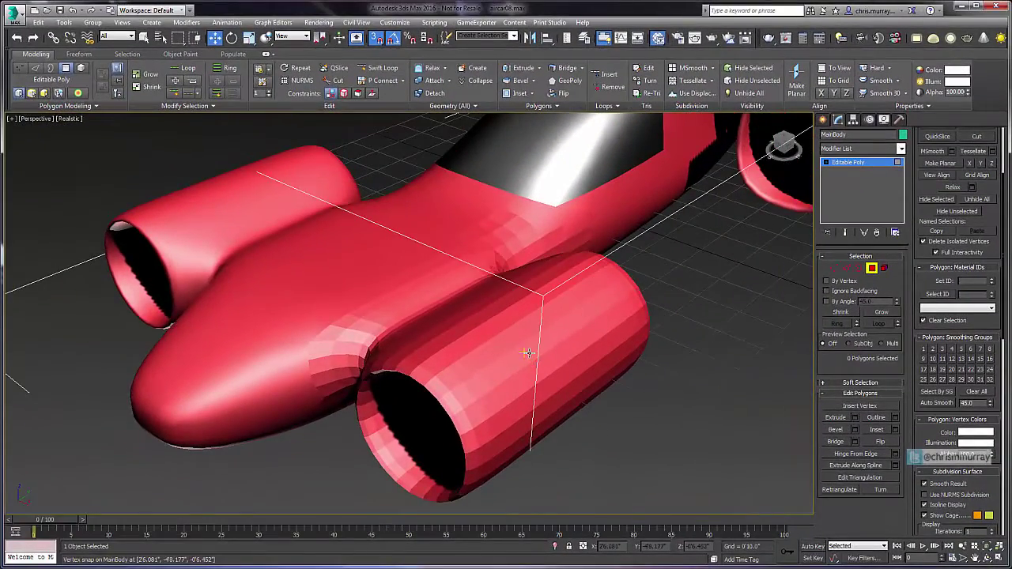
middle_click_drag(515, 327, 574, 274, "alt")
scroll(496, 328, "down", 4)
scroll(507, 321, "up", 4)
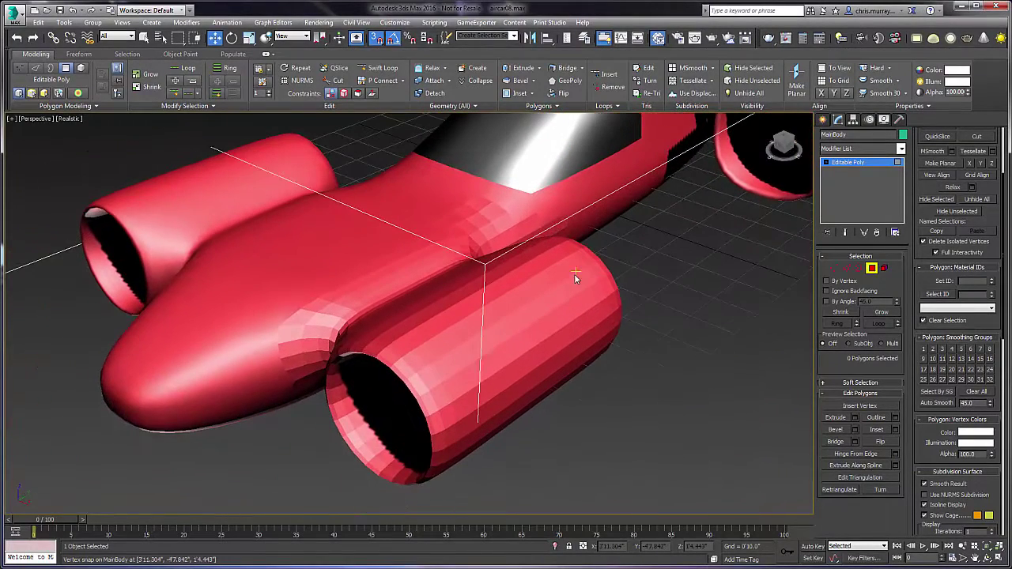